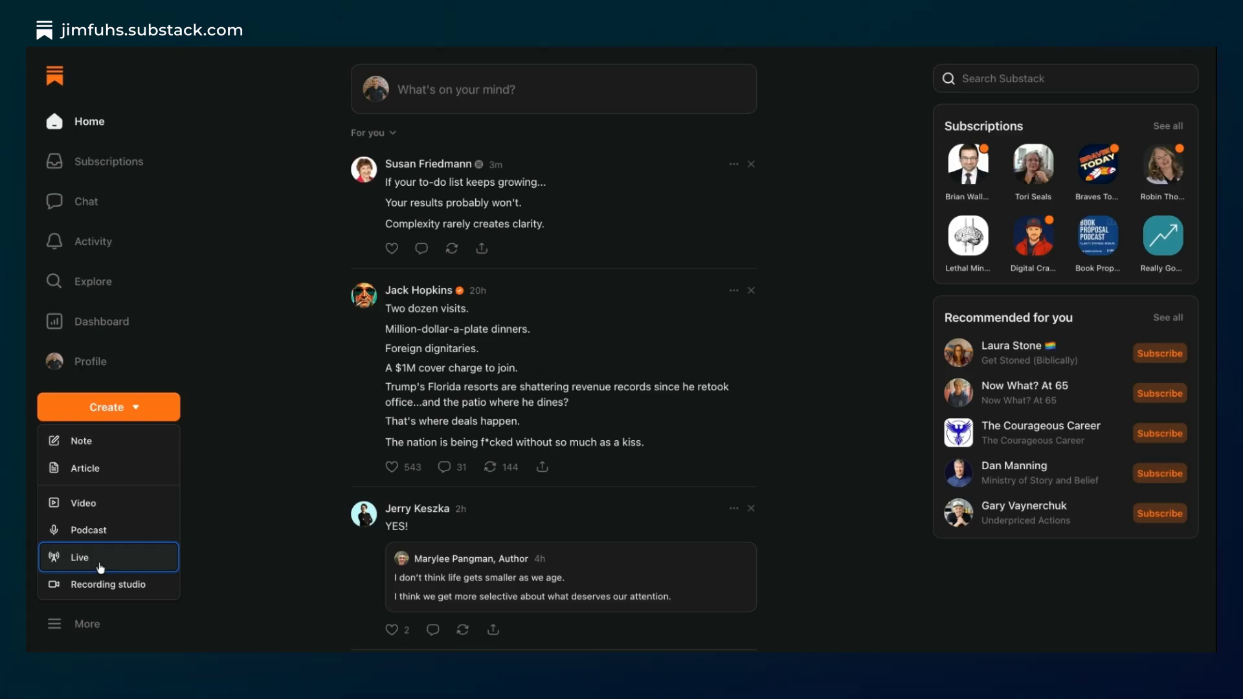
# - Start setting up a live video with a stream key and add "Test" at the beginning of its title
pyautogui.click(100, 568)
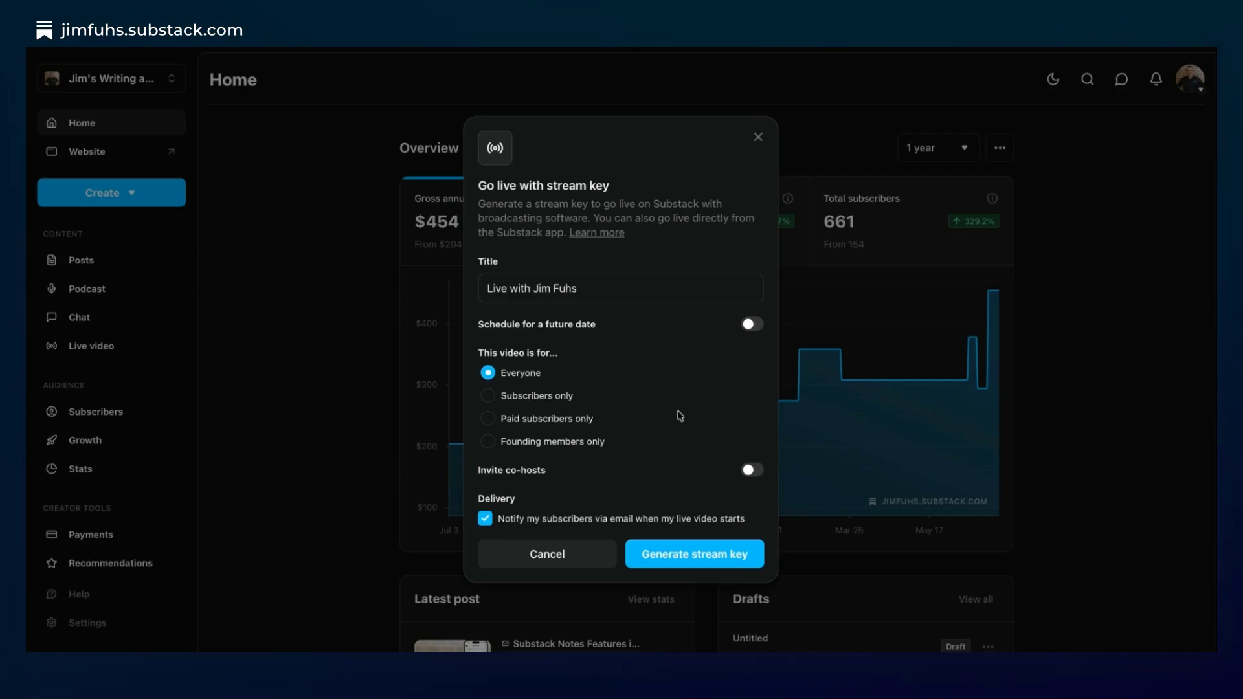
pyautogui.click(489, 289)
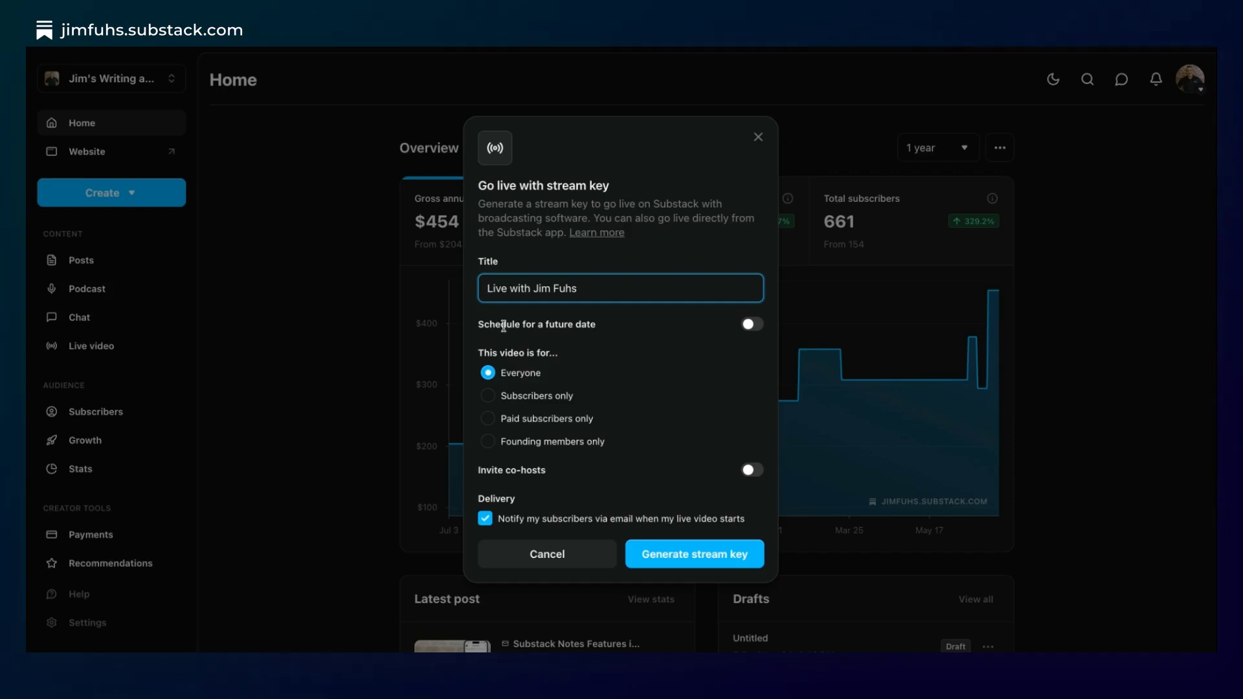
pyautogui.write('Test')
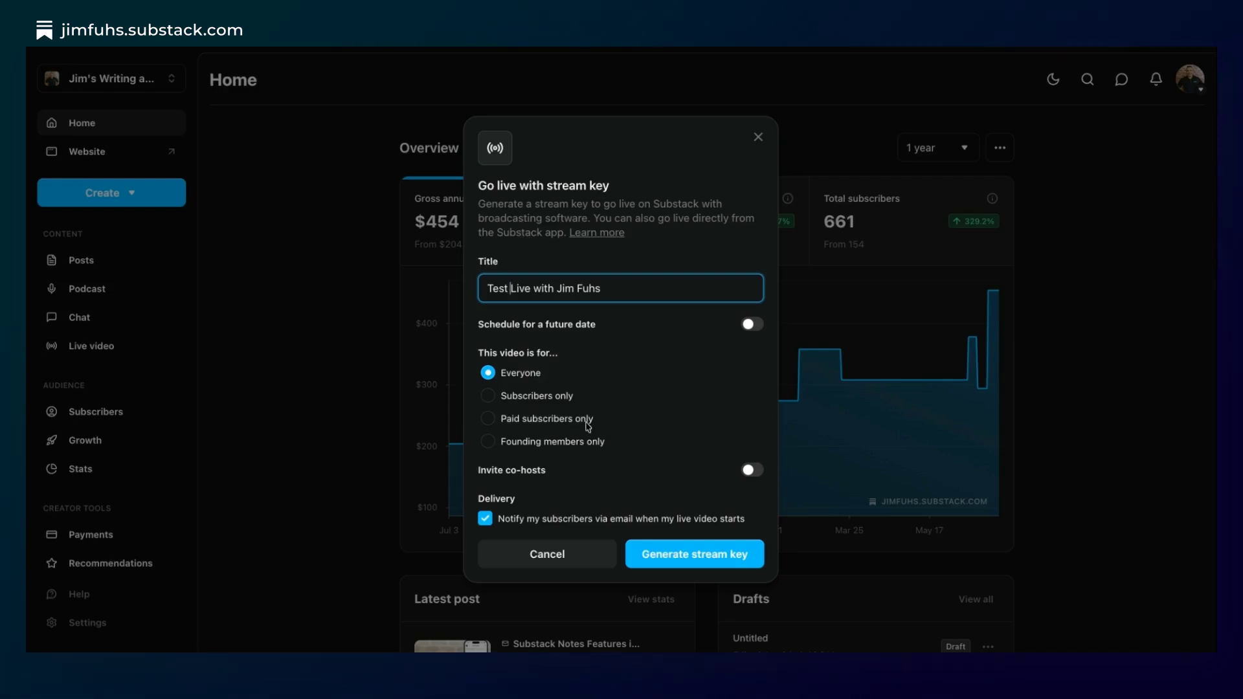
# - Schedule the live video for 07/06/2026 at 06:00 PM
pyautogui.click(751, 325)
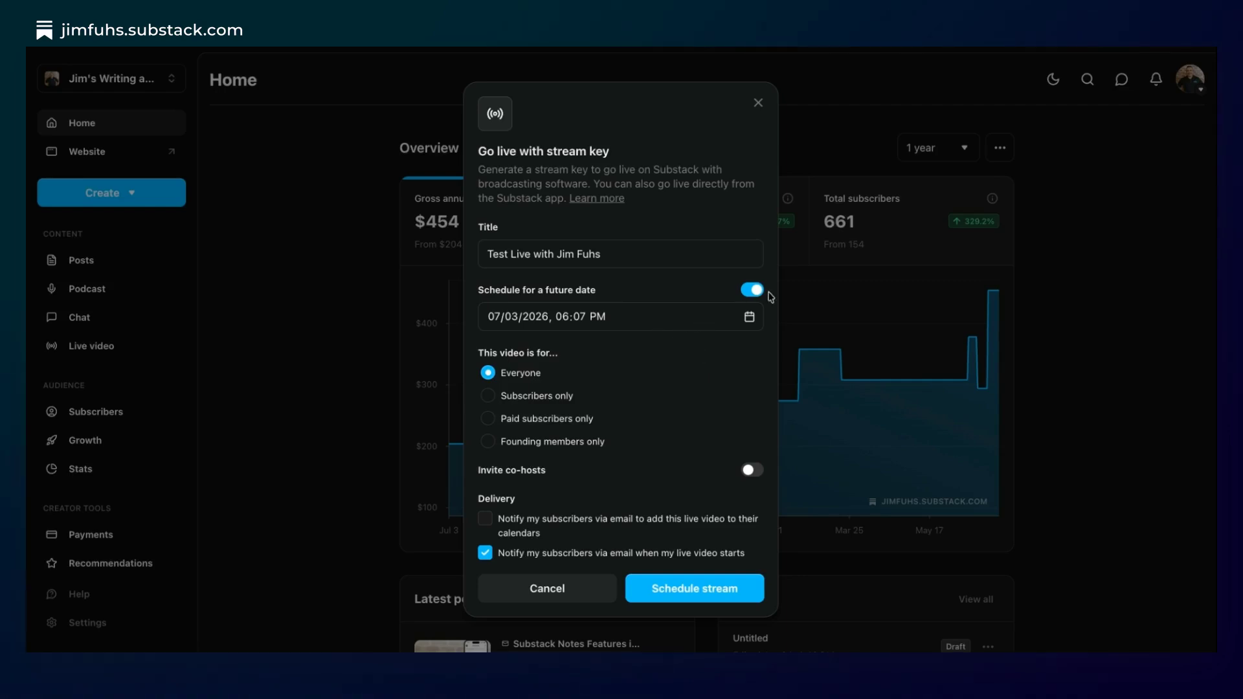
pyautogui.click(662, 320)
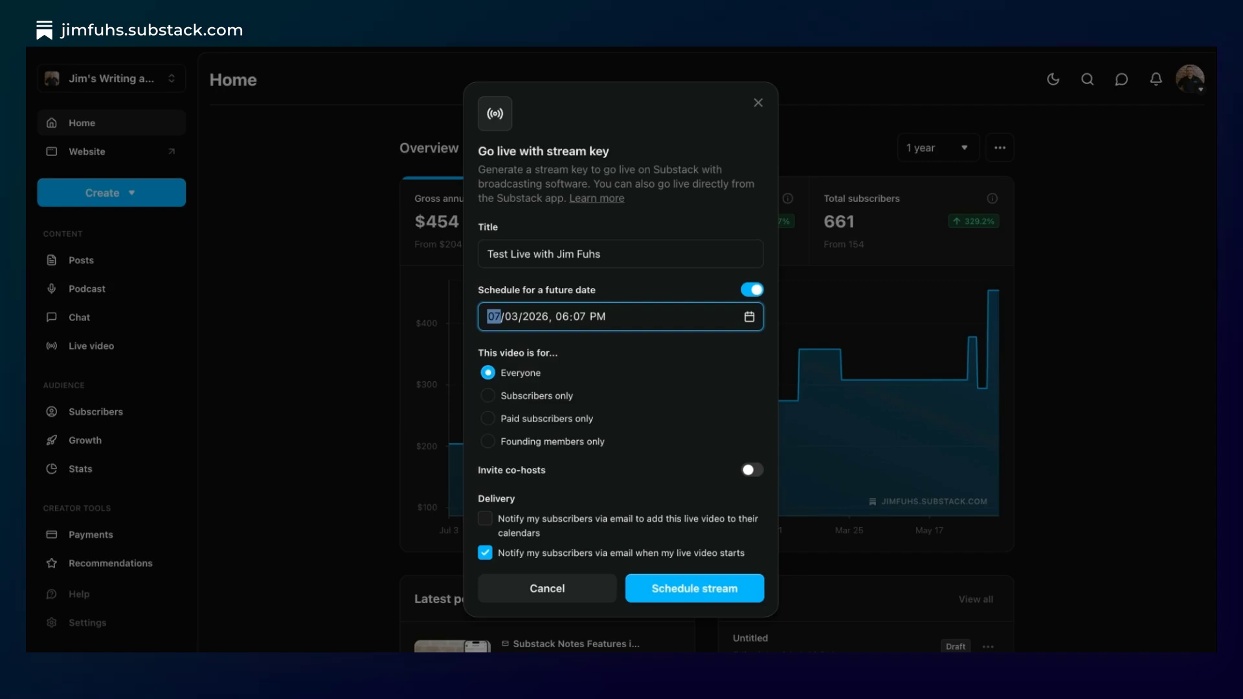
pyautogui.click(517, 411)
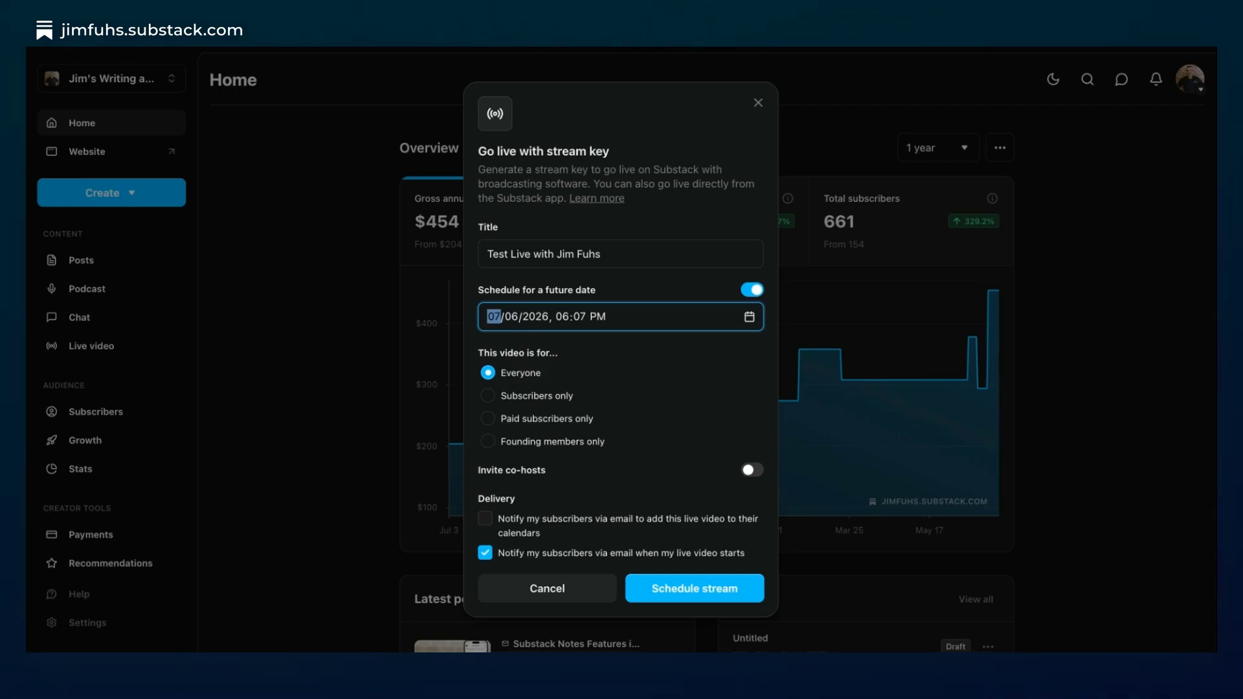
pyautogui.click(713, 350)
pyautogui.click(674, 282)
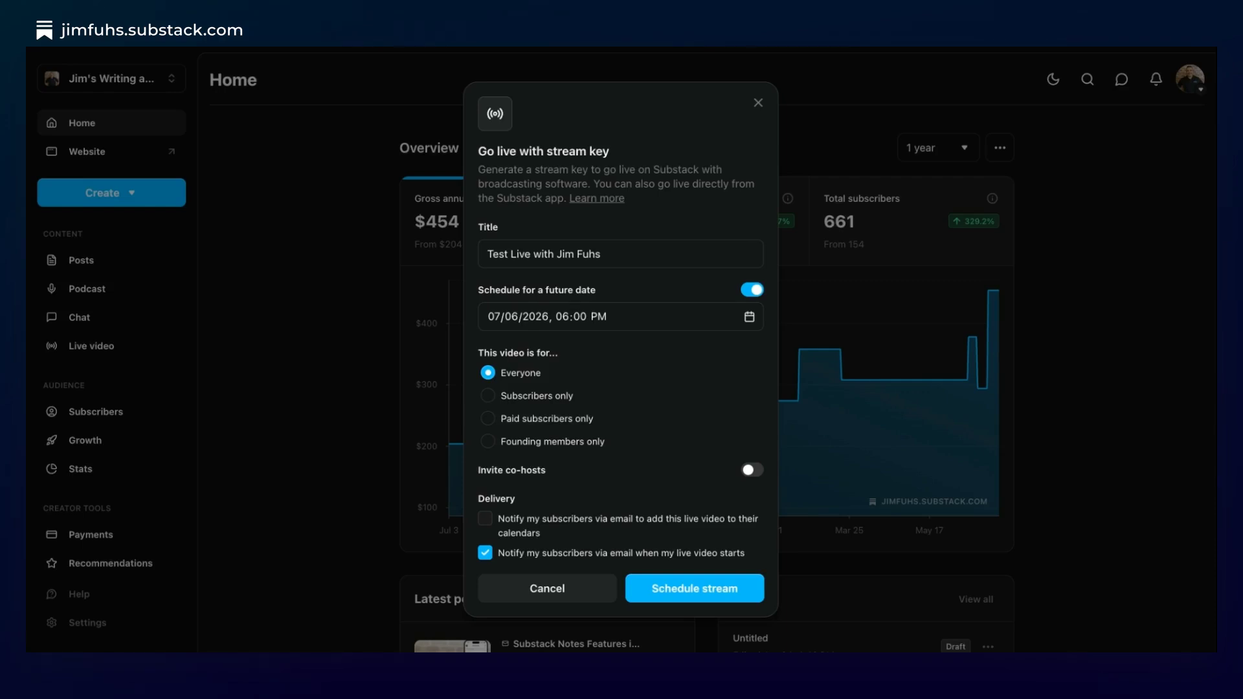
# - Enable co-host invitations, leave the add-to-calendar email notification off, and continue to the co-host selection
pyautogui.click(749, 472)
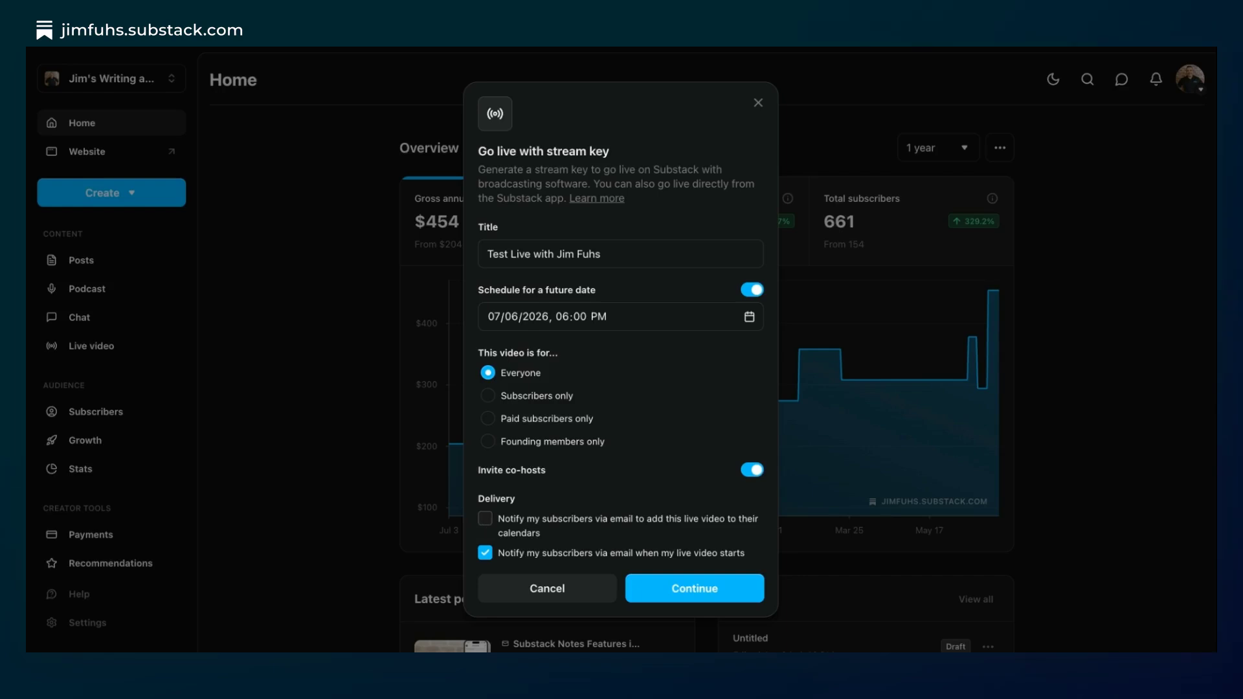
pyautogui.click(487, 524)
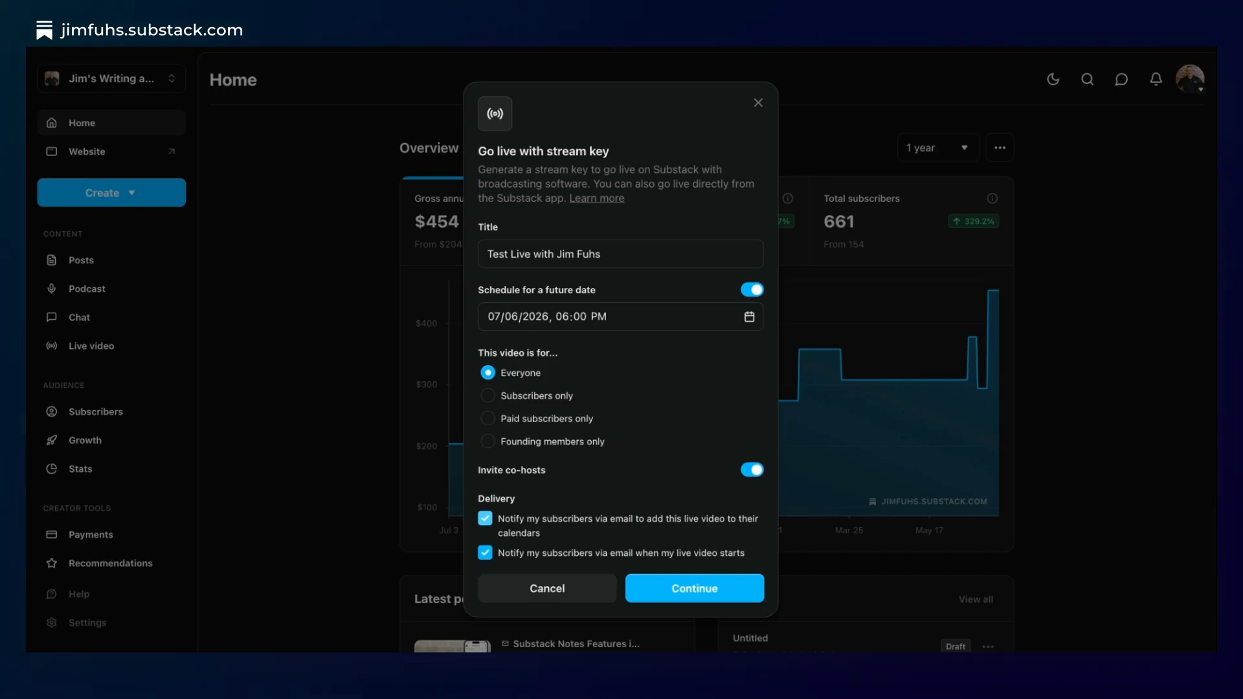
pyautogui.click(486, 522)
pyautogui.click(694, 590)
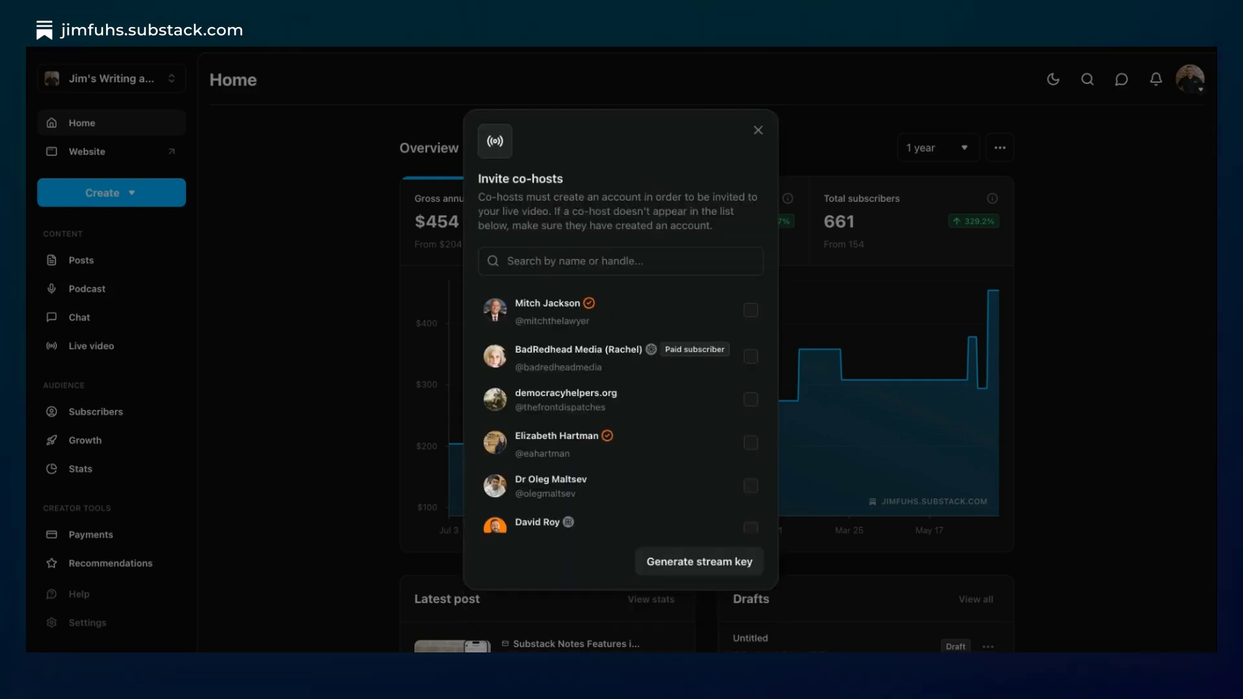
pyautogui.click(539, 263)
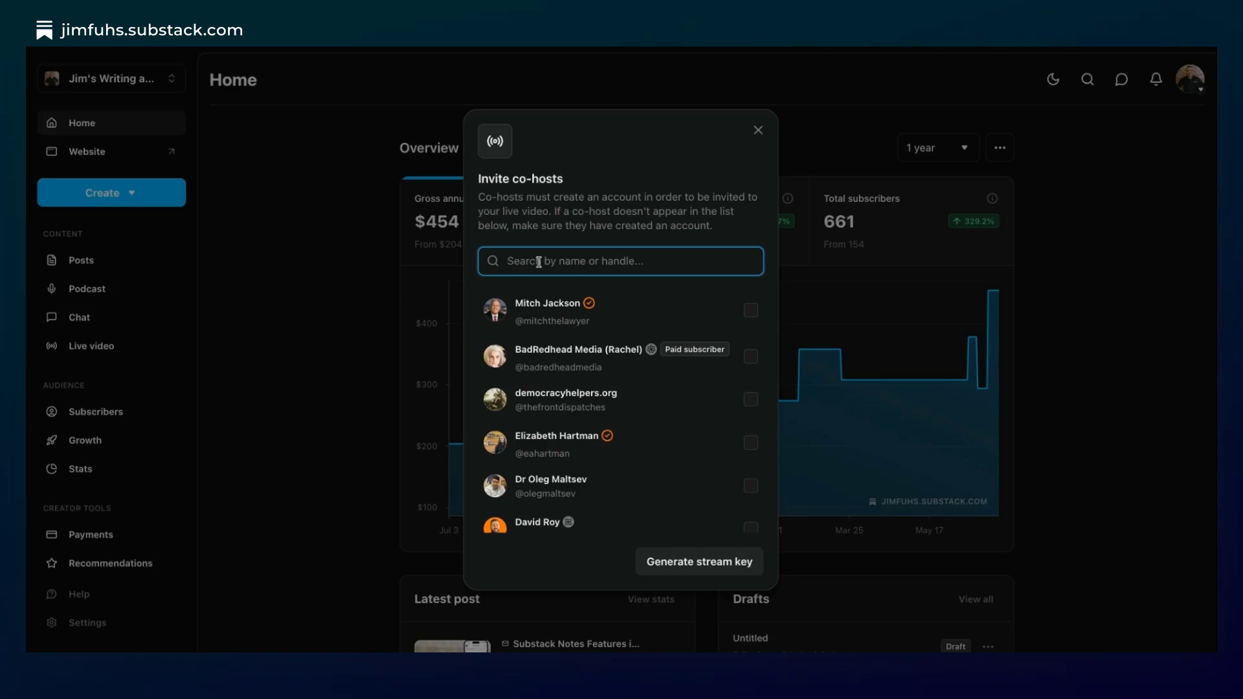
pyautogui.write('dealv')
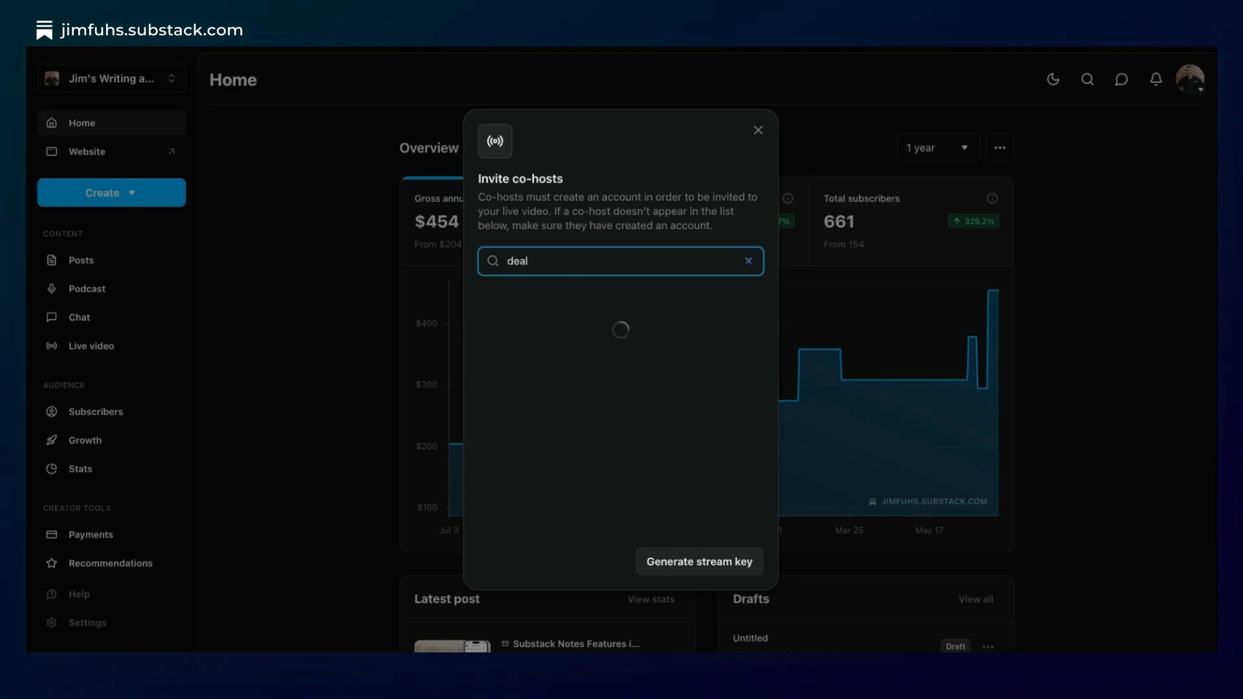
pyautogui.press('BackSpace')
pyautogui.write('casters')
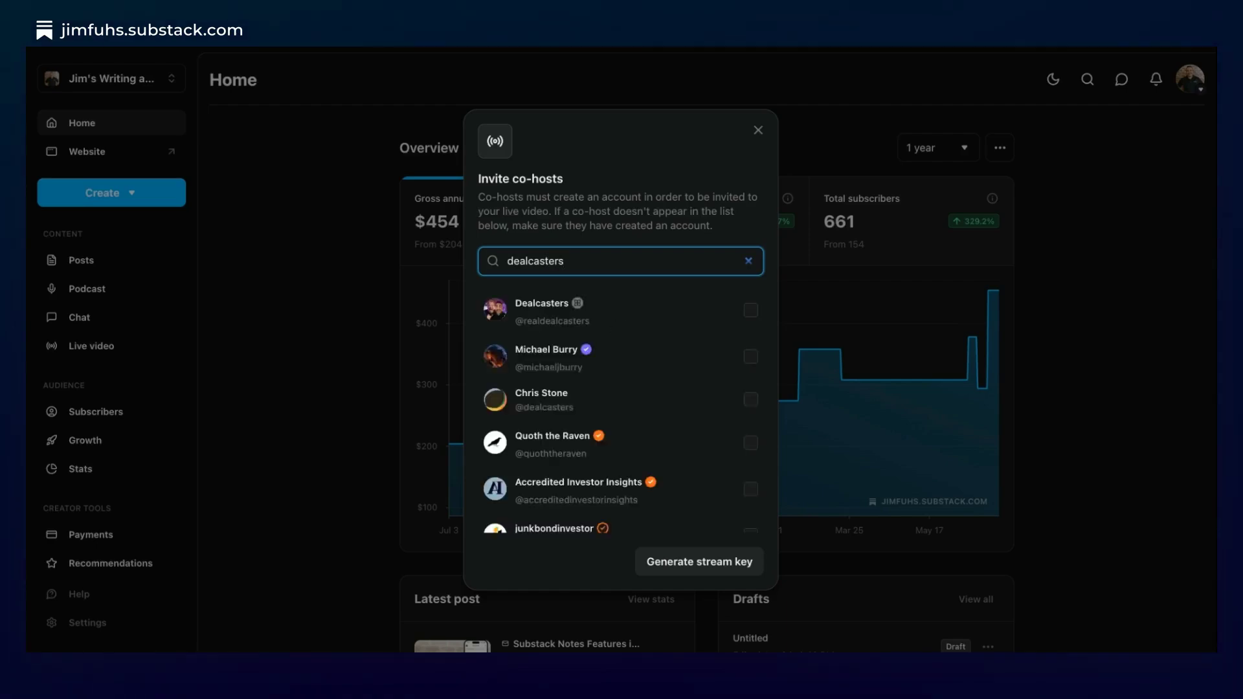
pyautogui.click(749, 312)
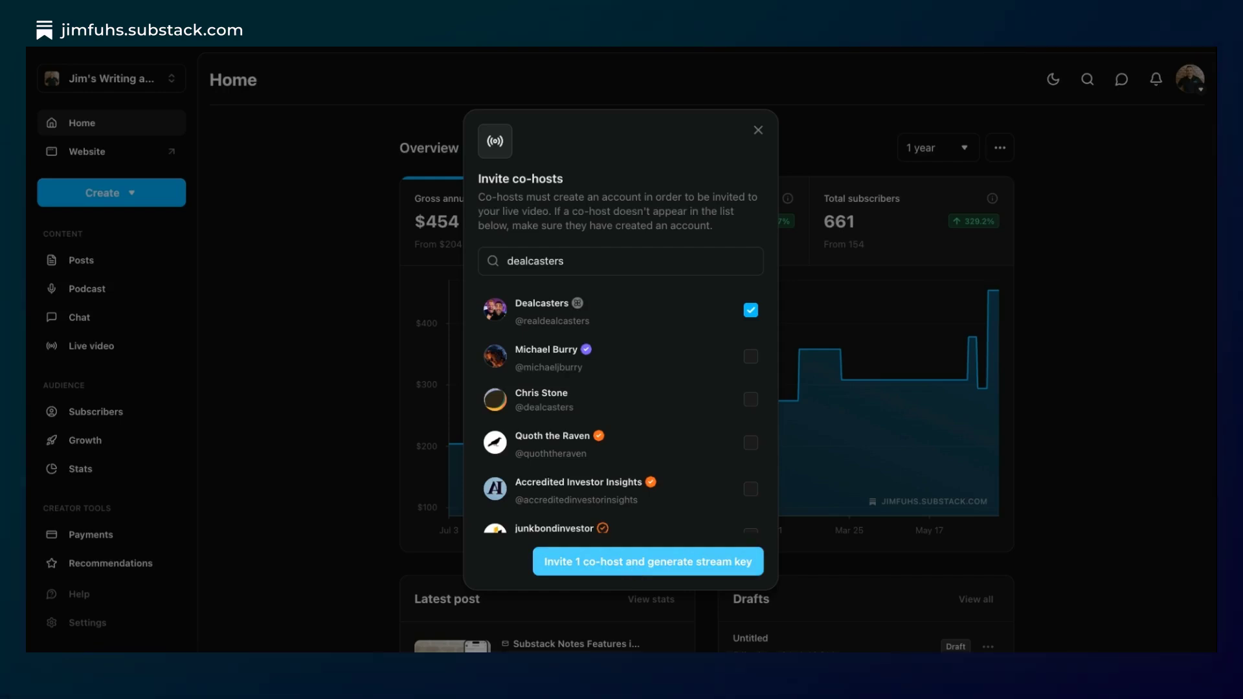
pyautogui.click(648, 562)
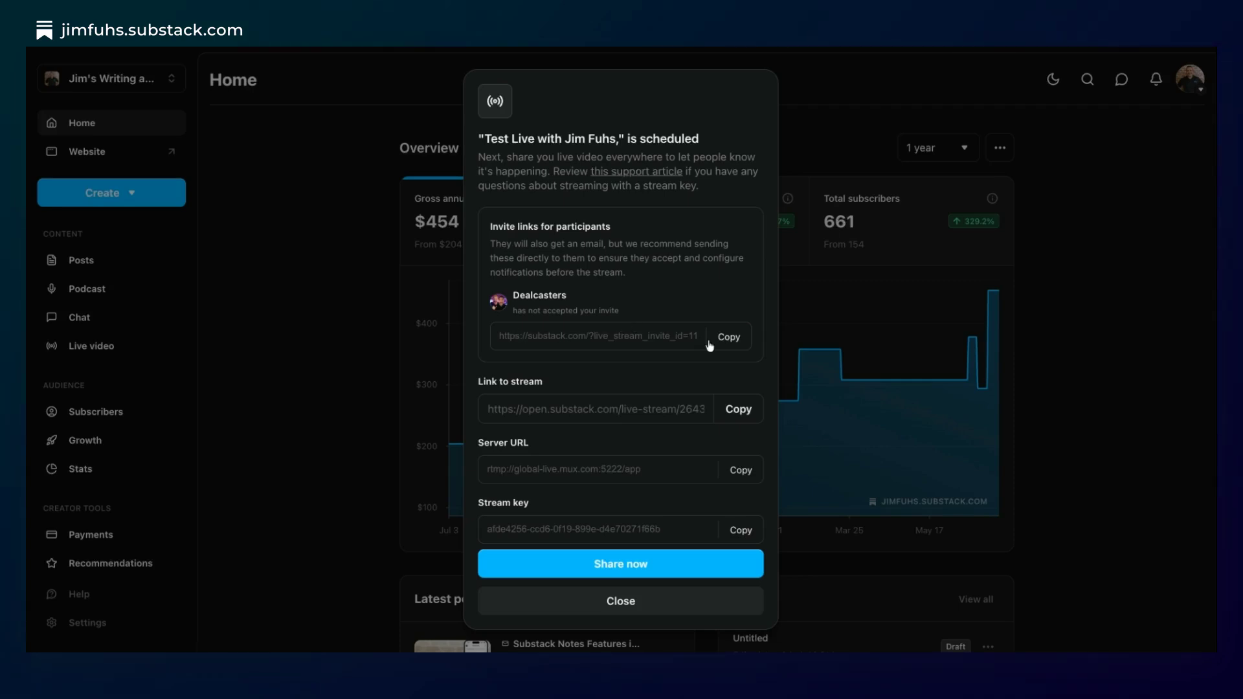
pyautogui.click(737, 415)
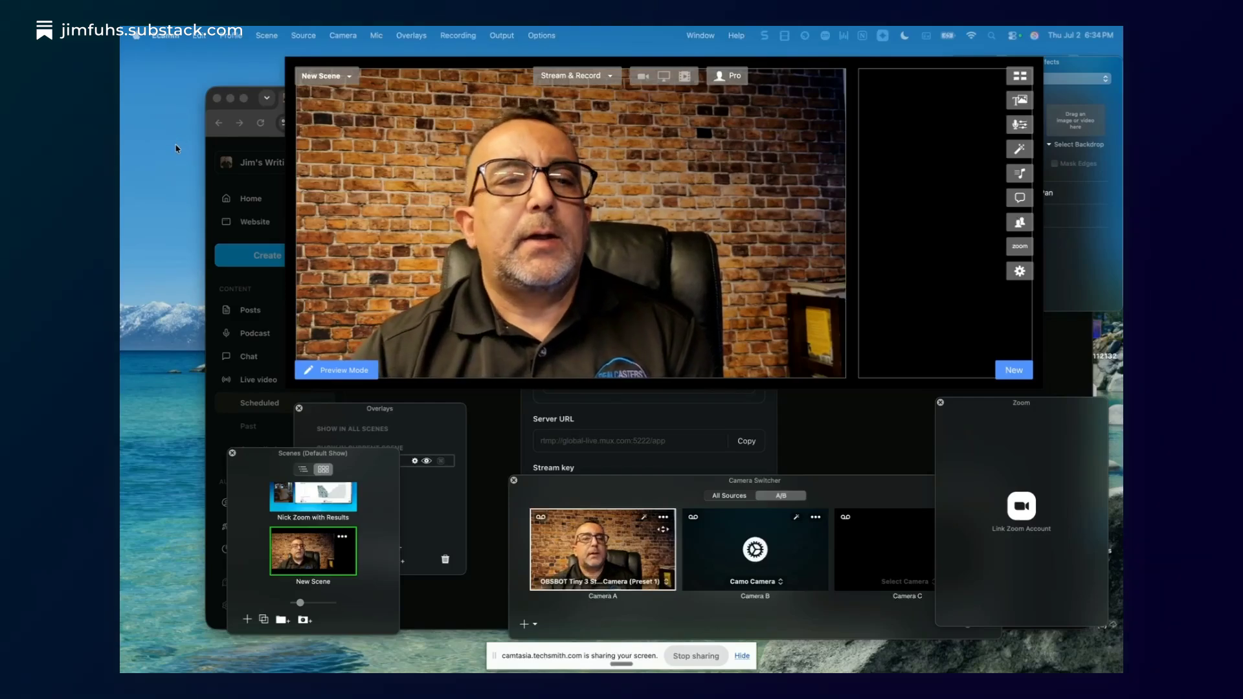
# - In Ecamm's preferences, start a new RTMP streaming destination with the nickname "Substack"
pyautogui.click(165, 36)
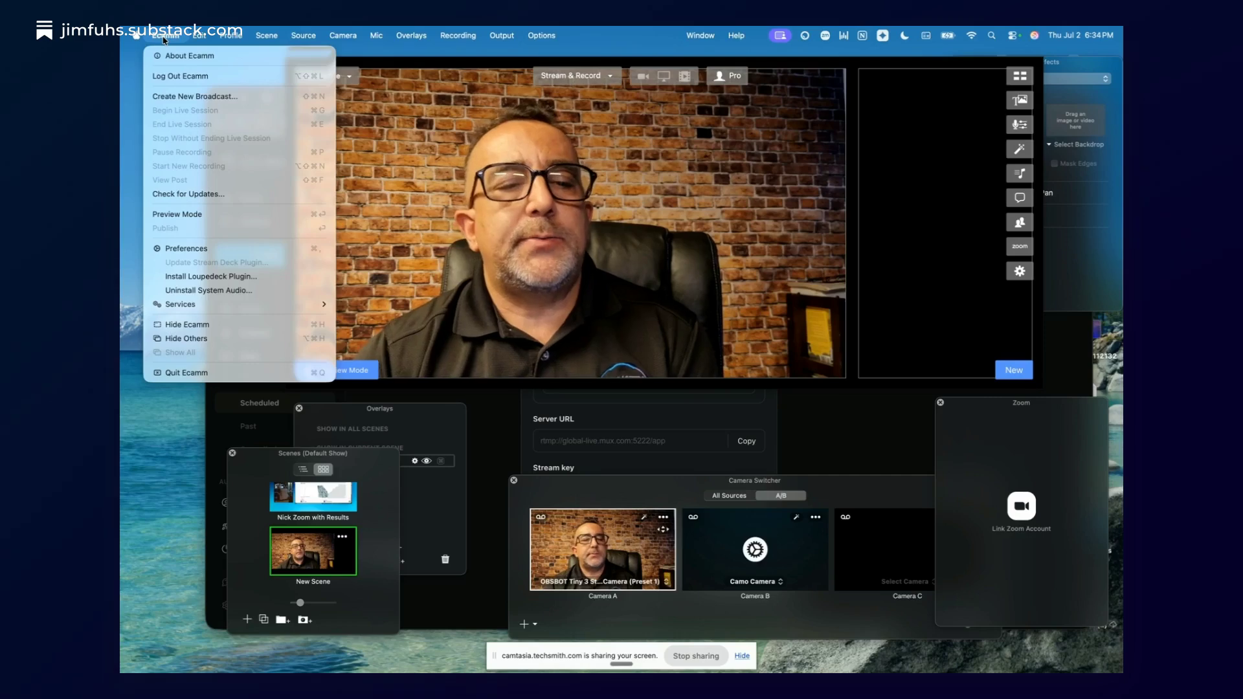
pyautogui.click(188, 249)
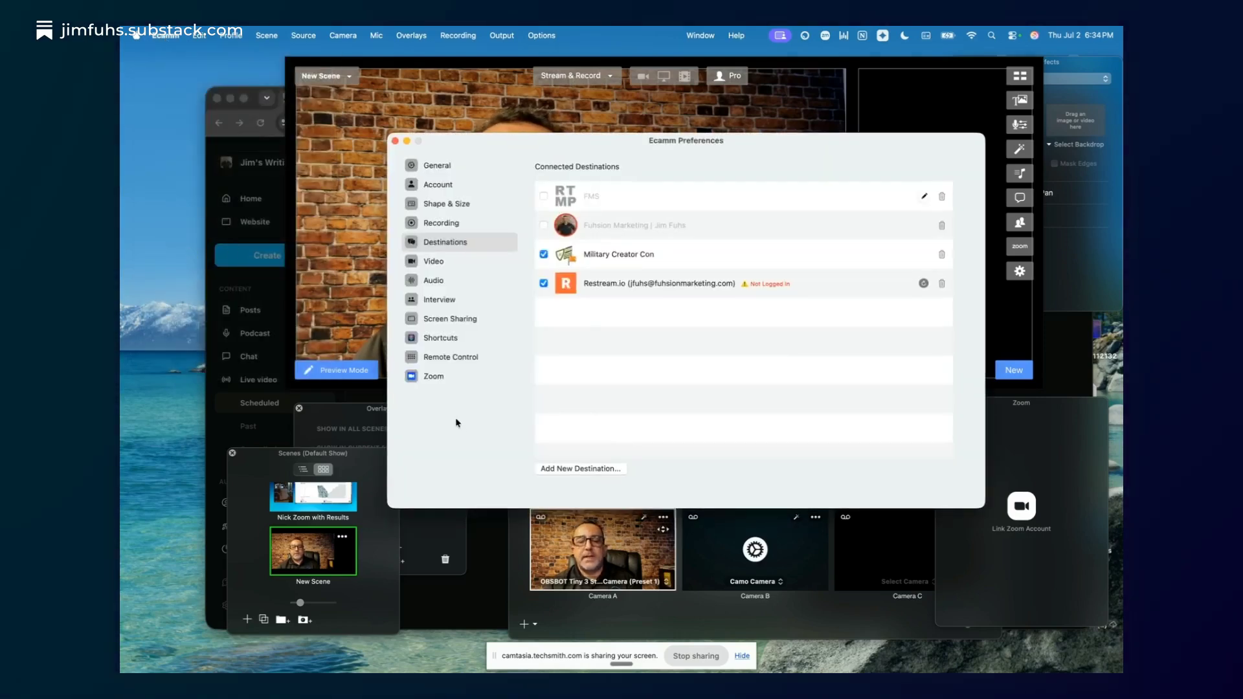
pyautogui.click(569, 469)
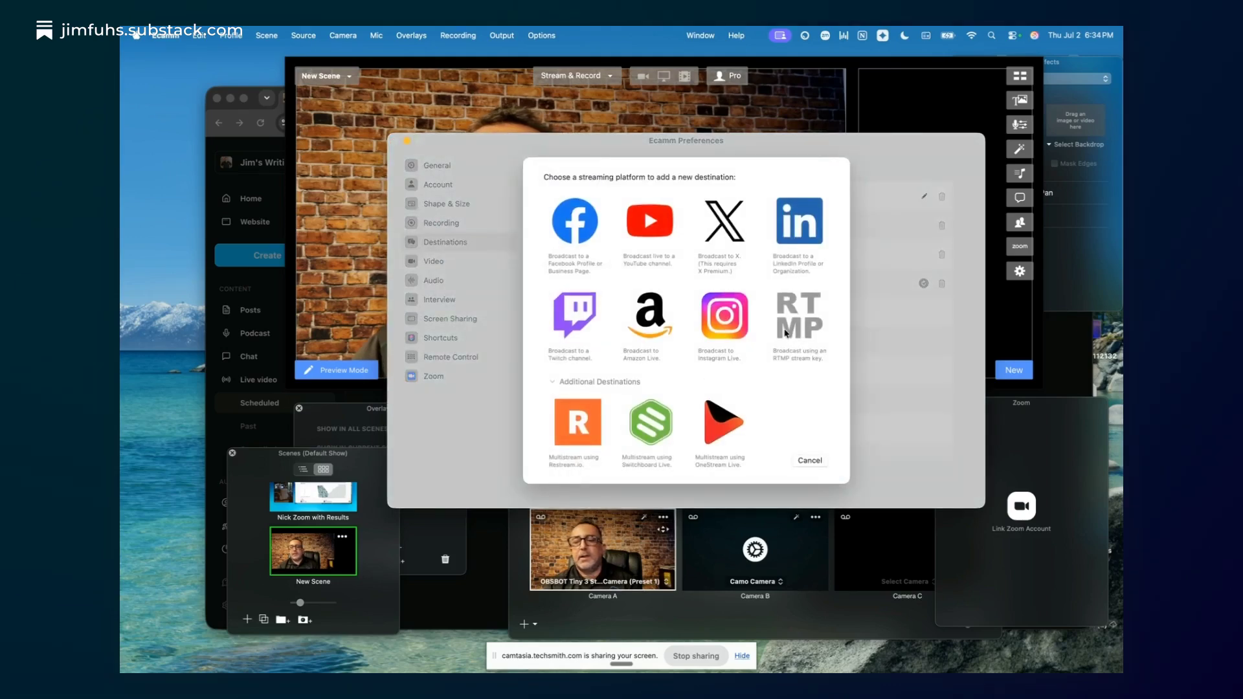
pyautogui.click(799, 324)
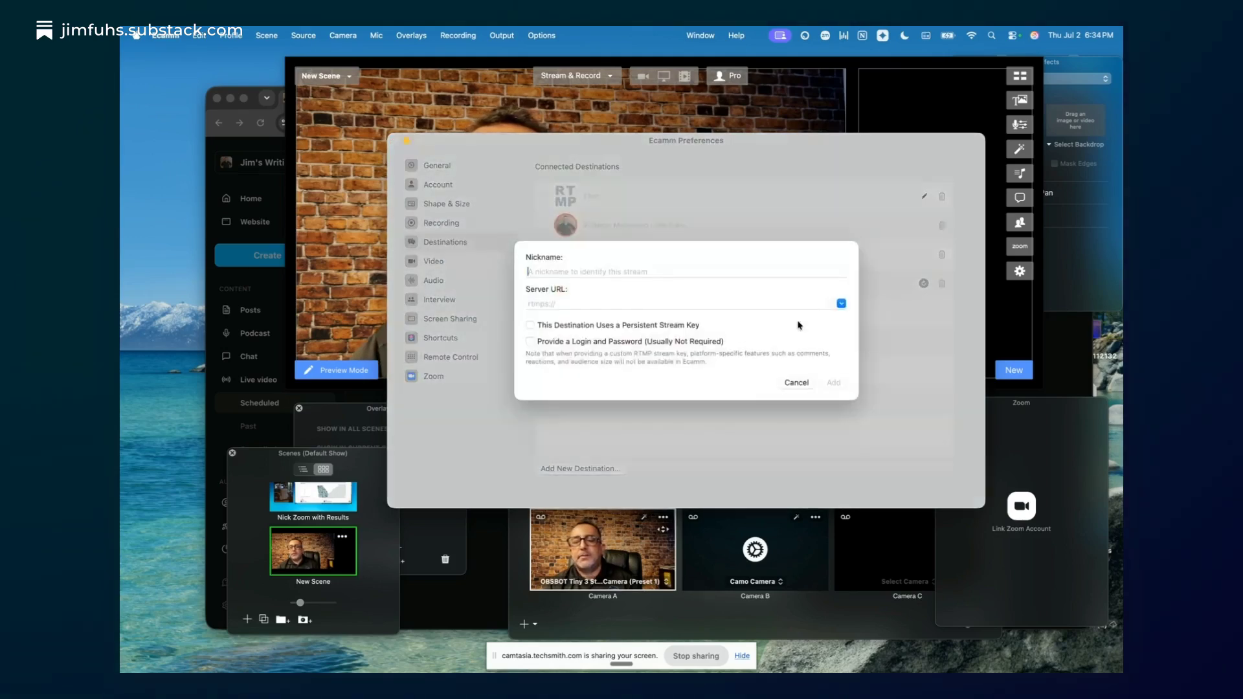
pyautogui.write('S')
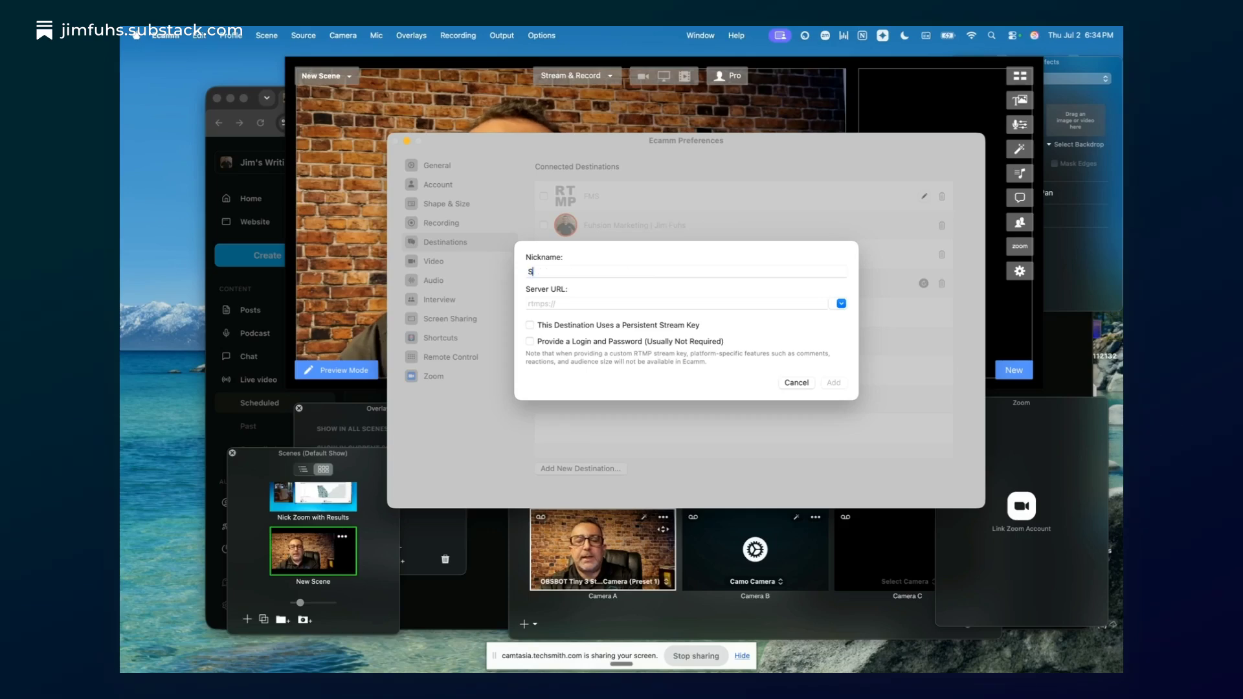
pyautogui.write('ubstack')
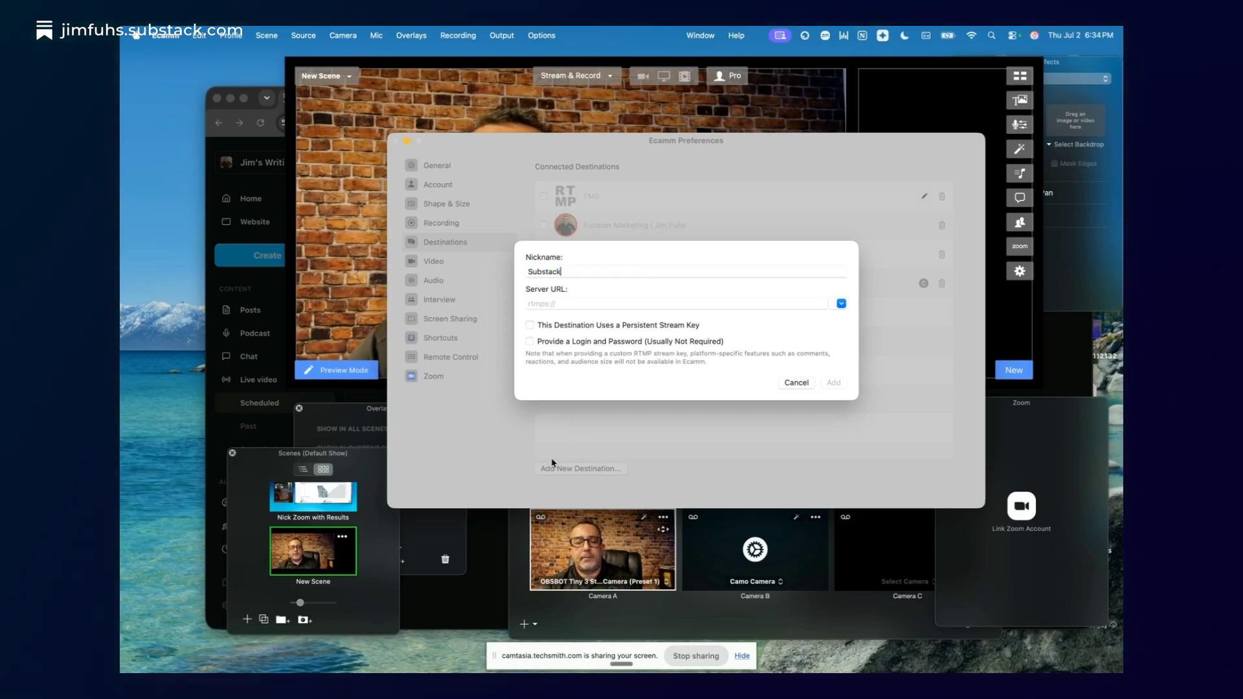
# - Copy the server URL from the Substack live setup in Chrome and paste it as the Ecamm destination's server URL
pyautogui.click(445, 615)
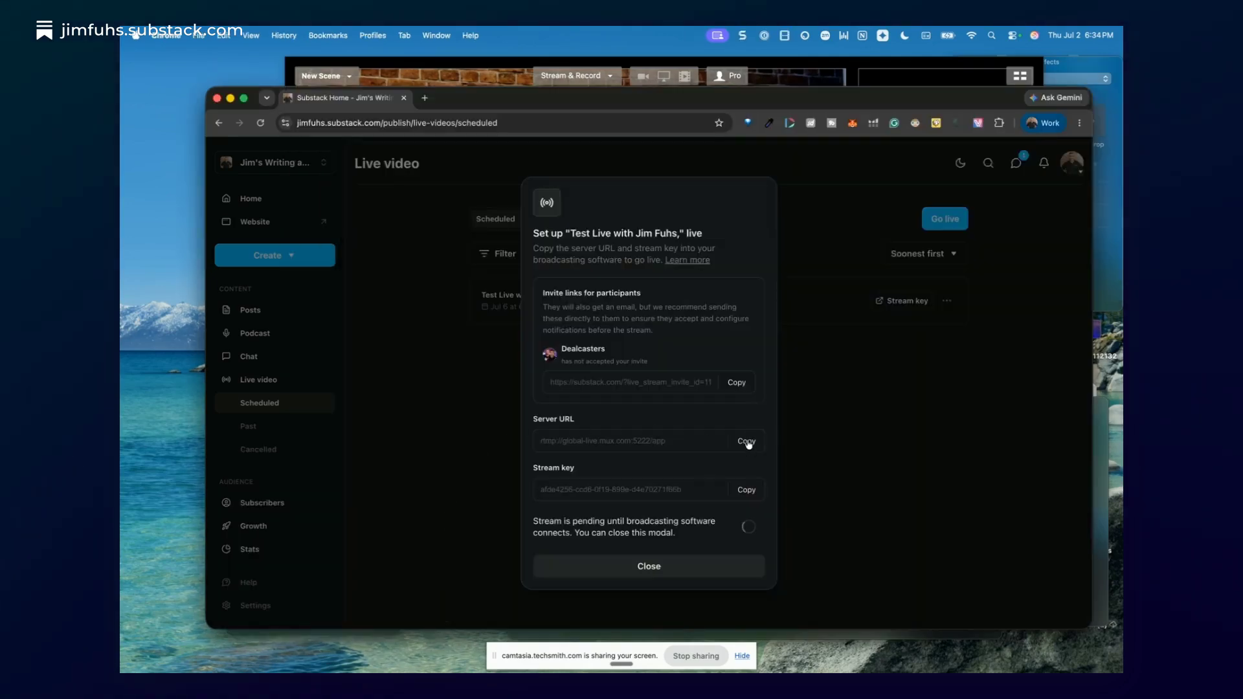
pyautogui.click(747, 442)
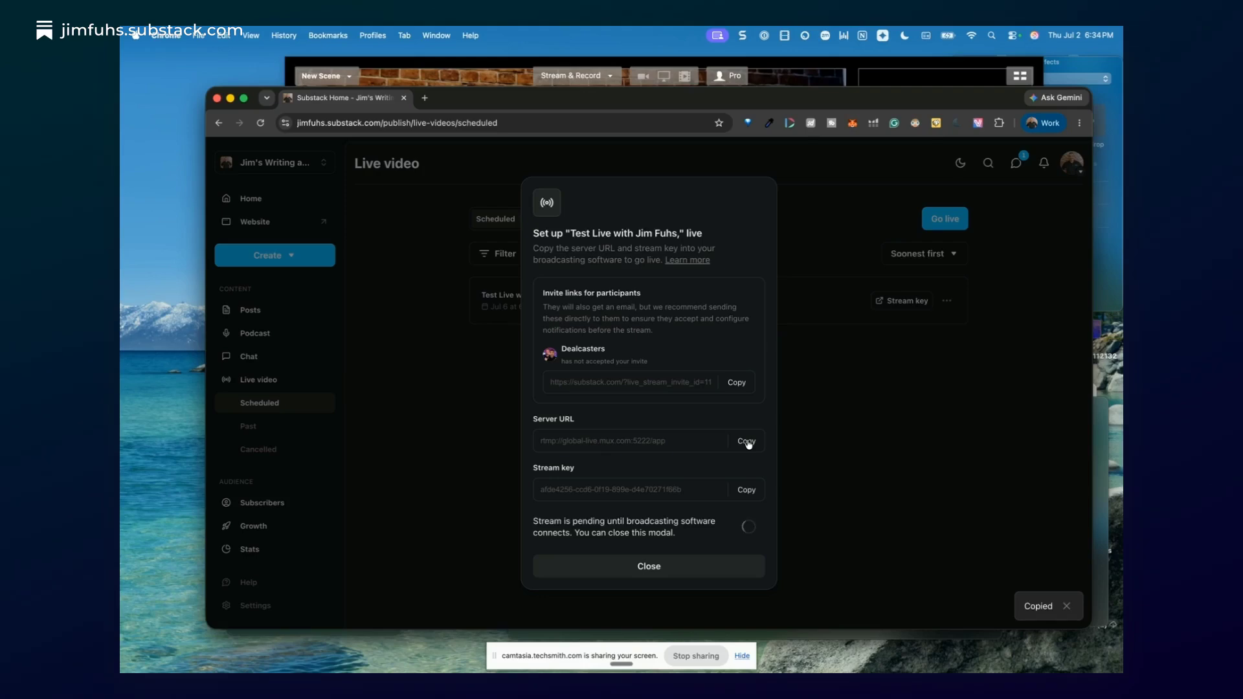
pyautogui.click(501, 61)
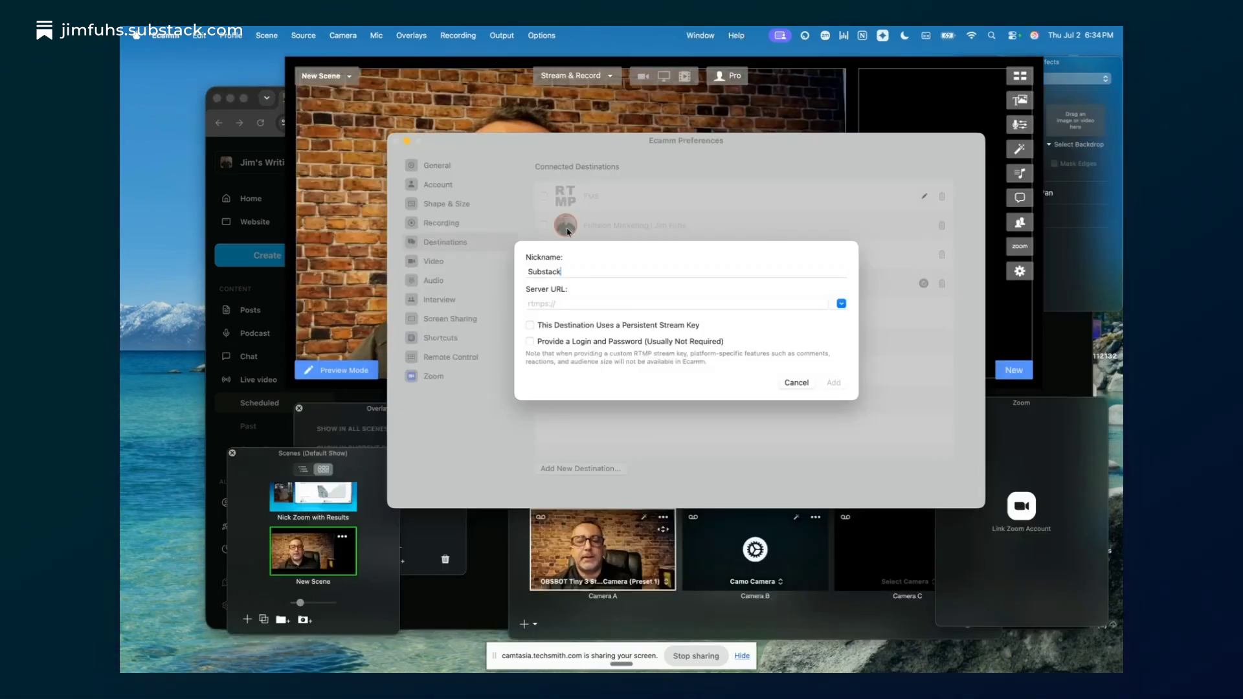
pyautogui.click(555, 302)
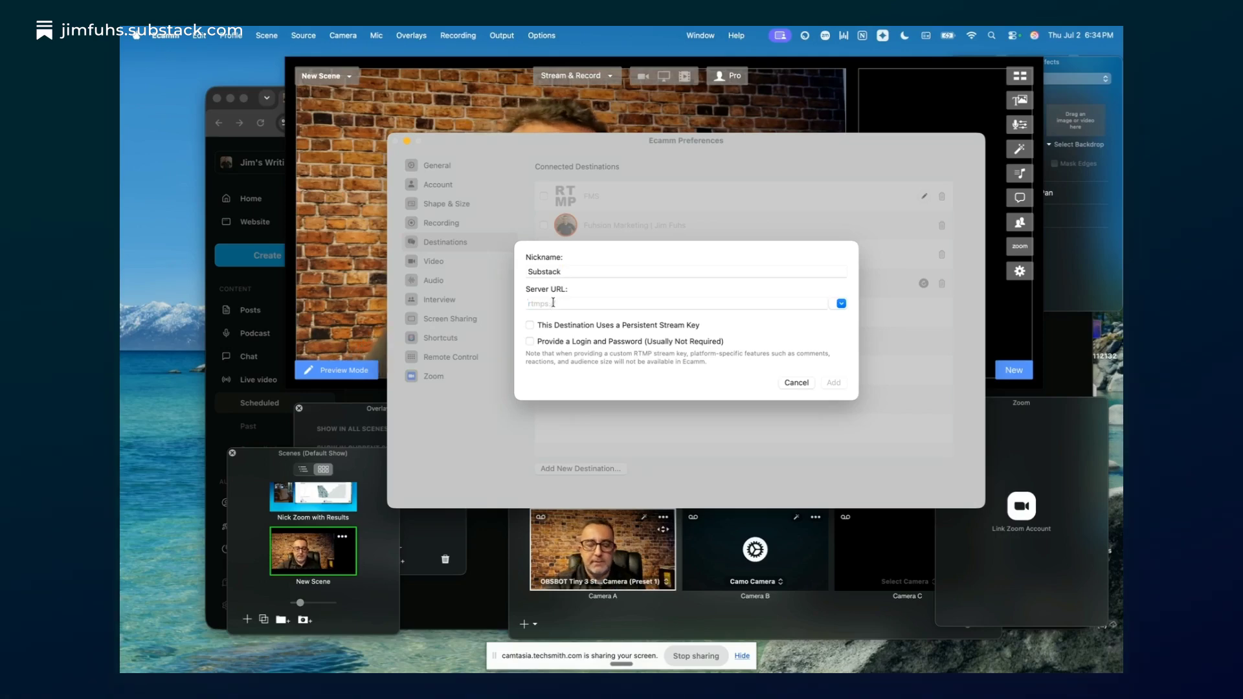
pyautogui.press('super+v')
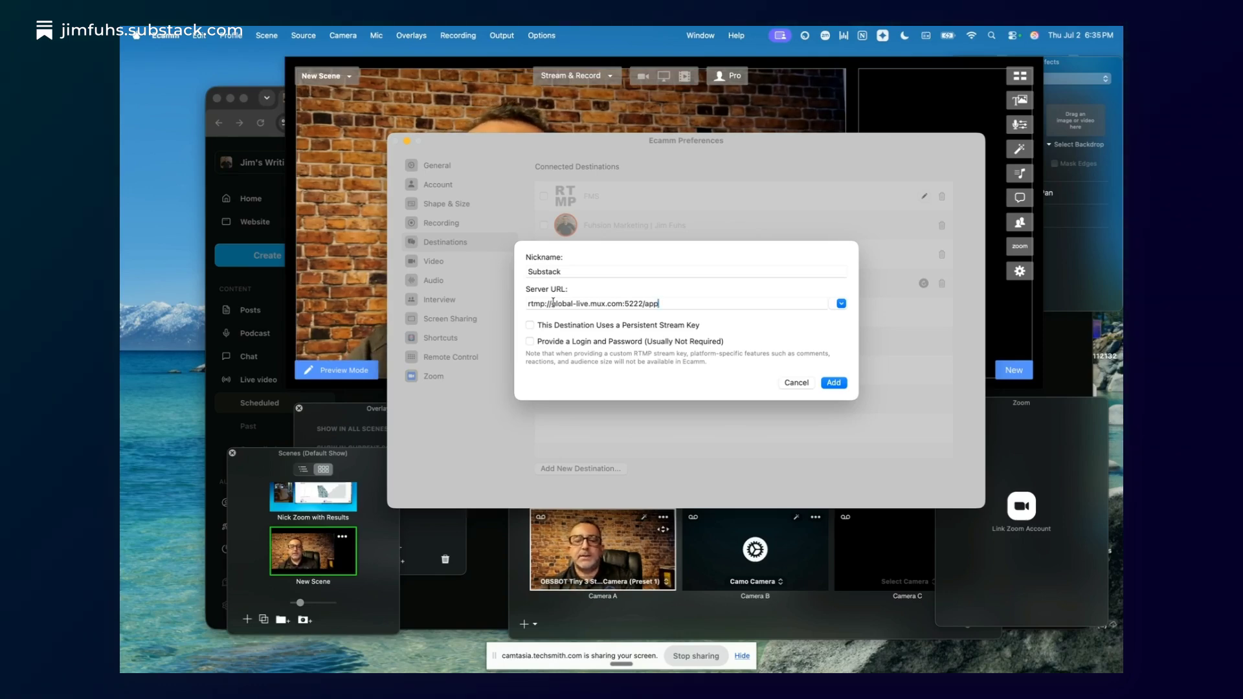
# - Enable a persistent stream key, paste the stream key copied from Substack in Chrome, and add the destination in Ecamm
pyautogui.click(529, 325)
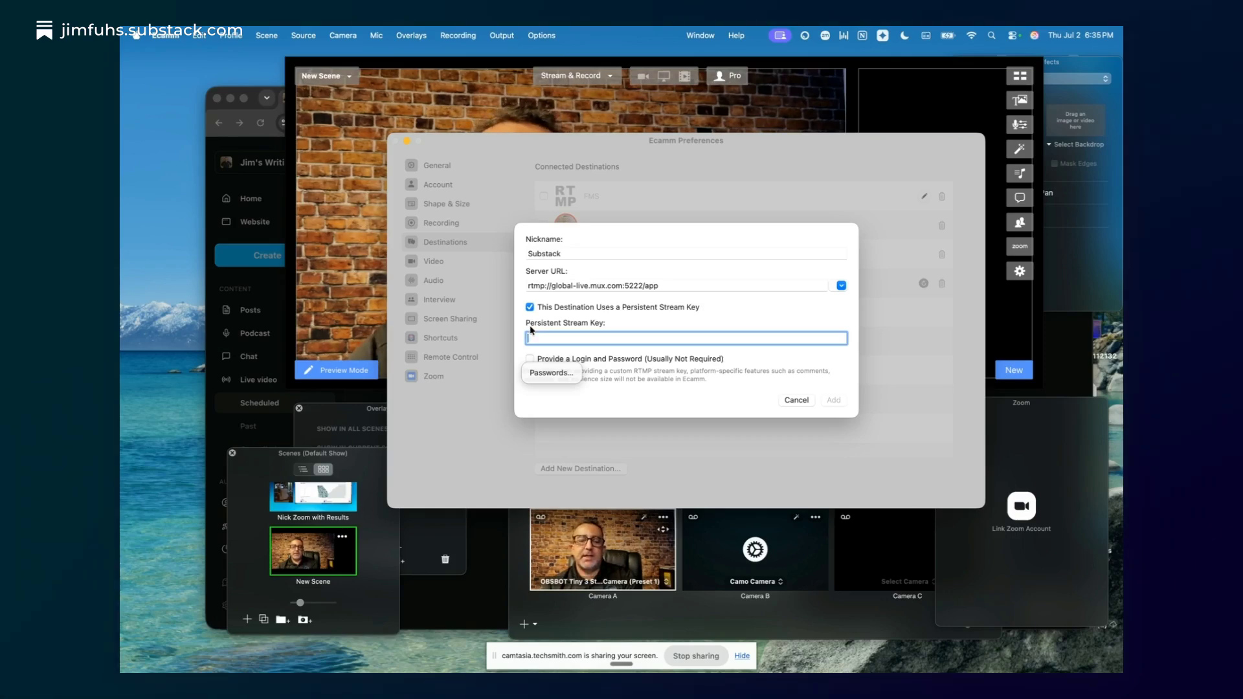
pyautogui.click(446, 603)
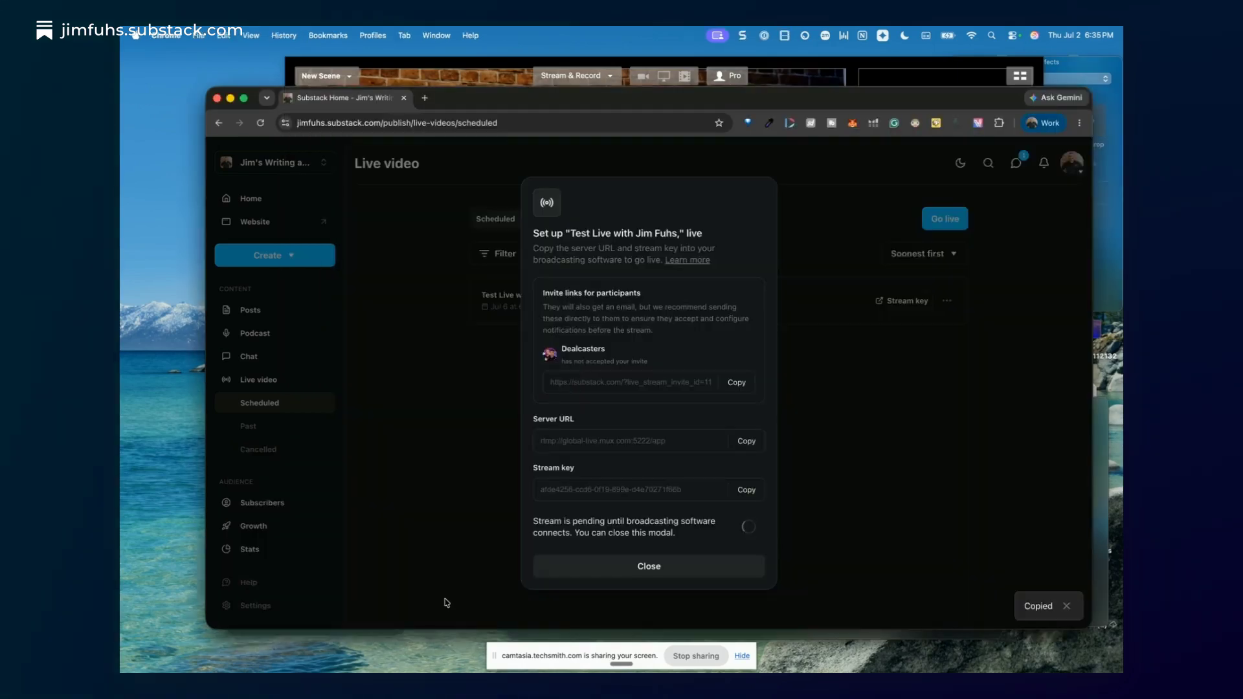
pyautogui.click(747, 491)
pyautogui.click(480, 79)
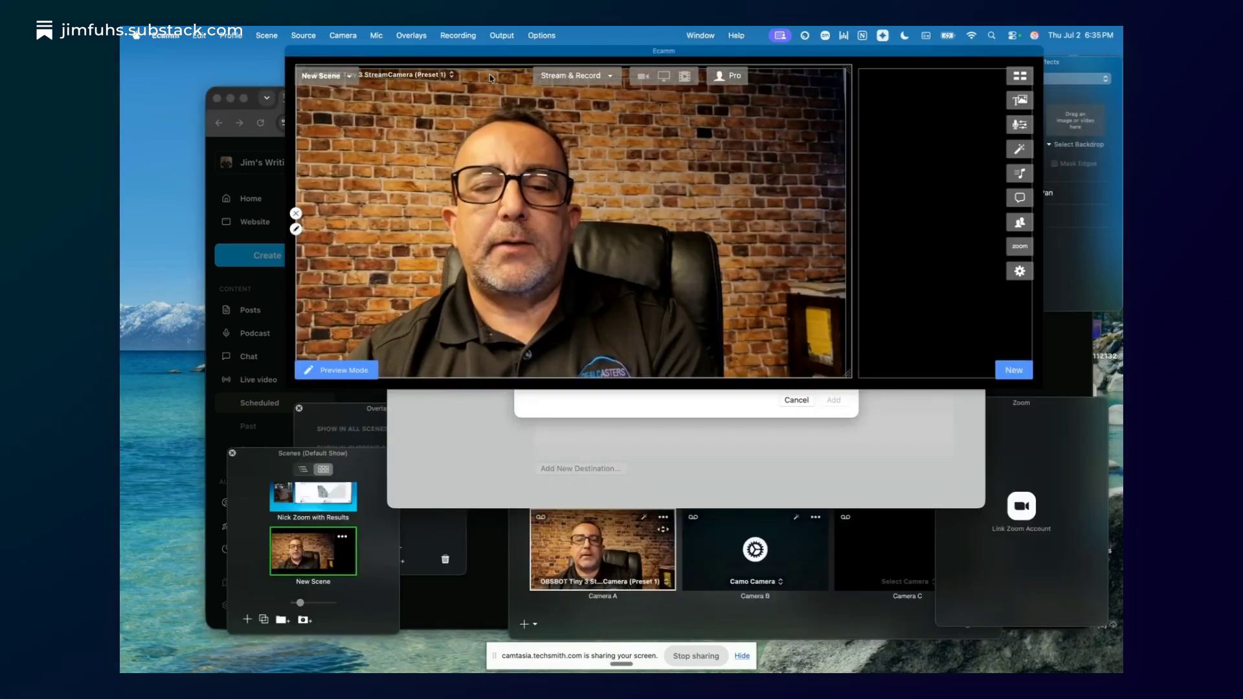
pyautogui.click(541, 338)
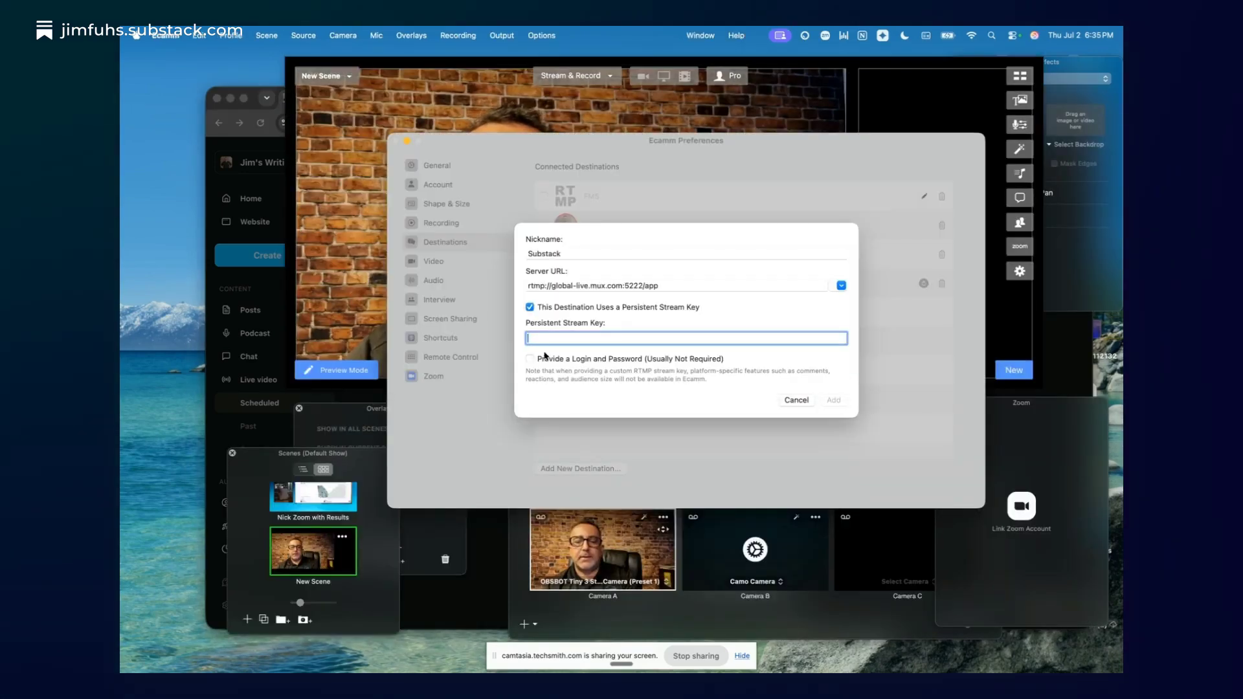
pyautogui.press('super+v')
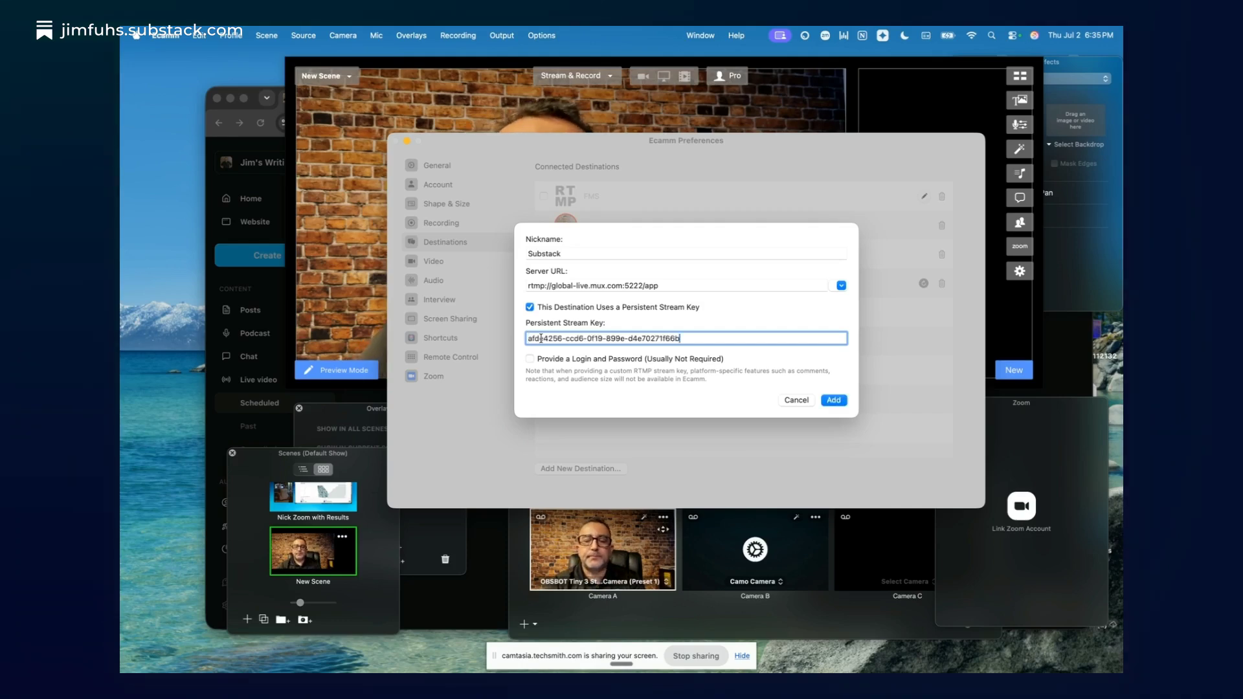
pyautogui.click(832, 401)
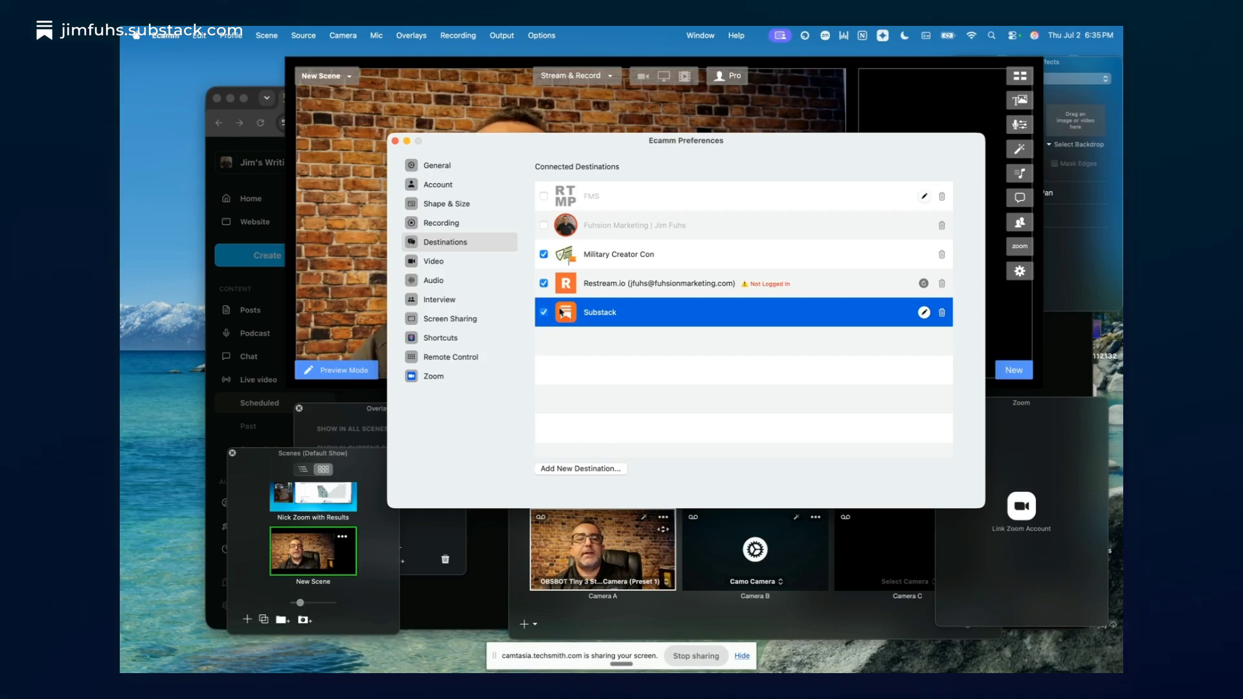
pyautogui.click(395, 141)
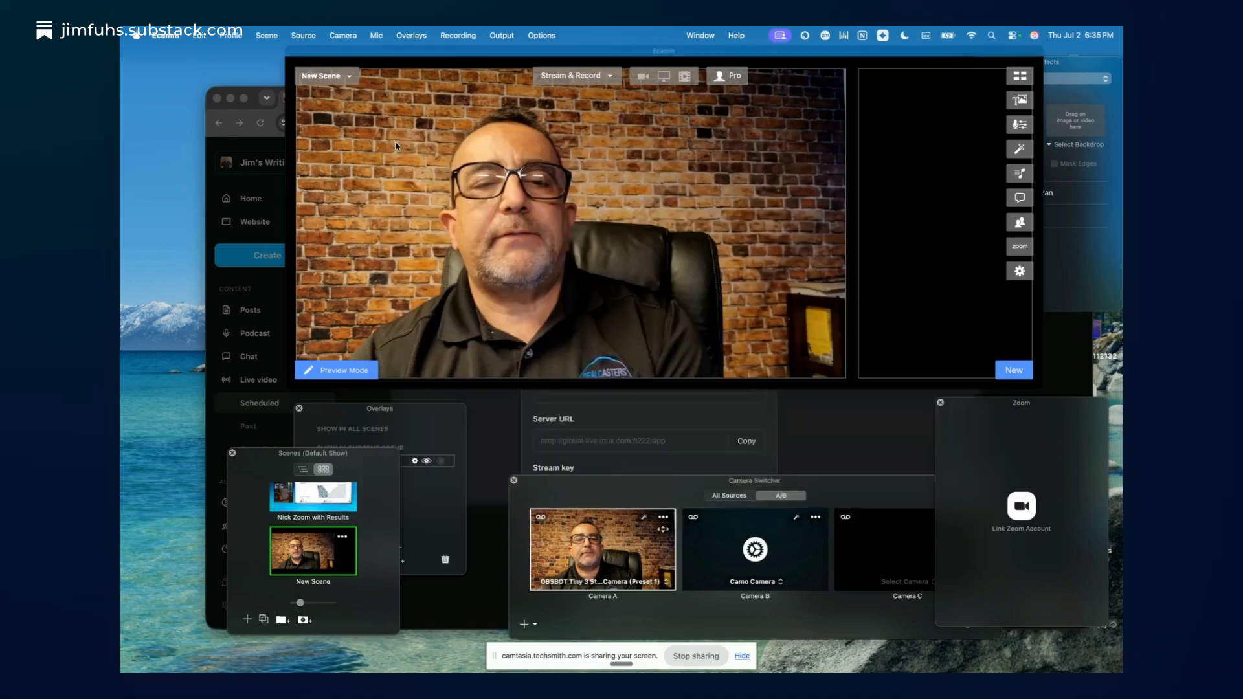
# - Set up a new broadcast with Substack as its horizontal destination
pyautogui.click(167, 37)
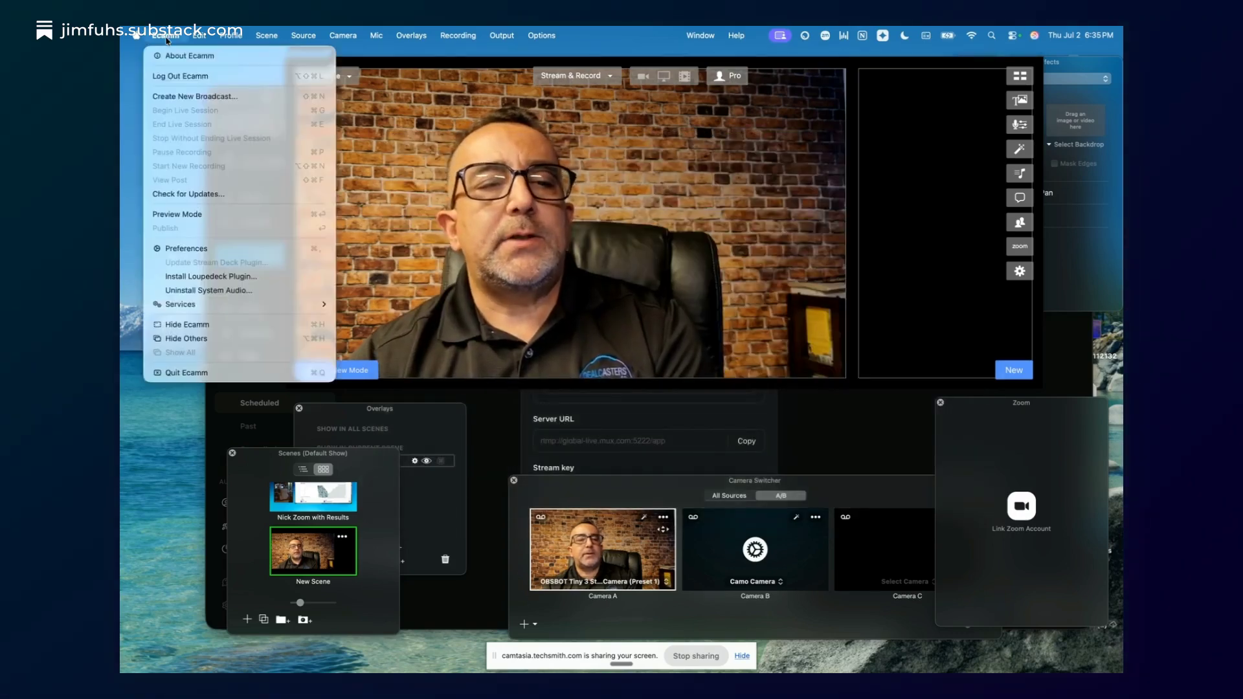
pyautogui.click(187, 97)
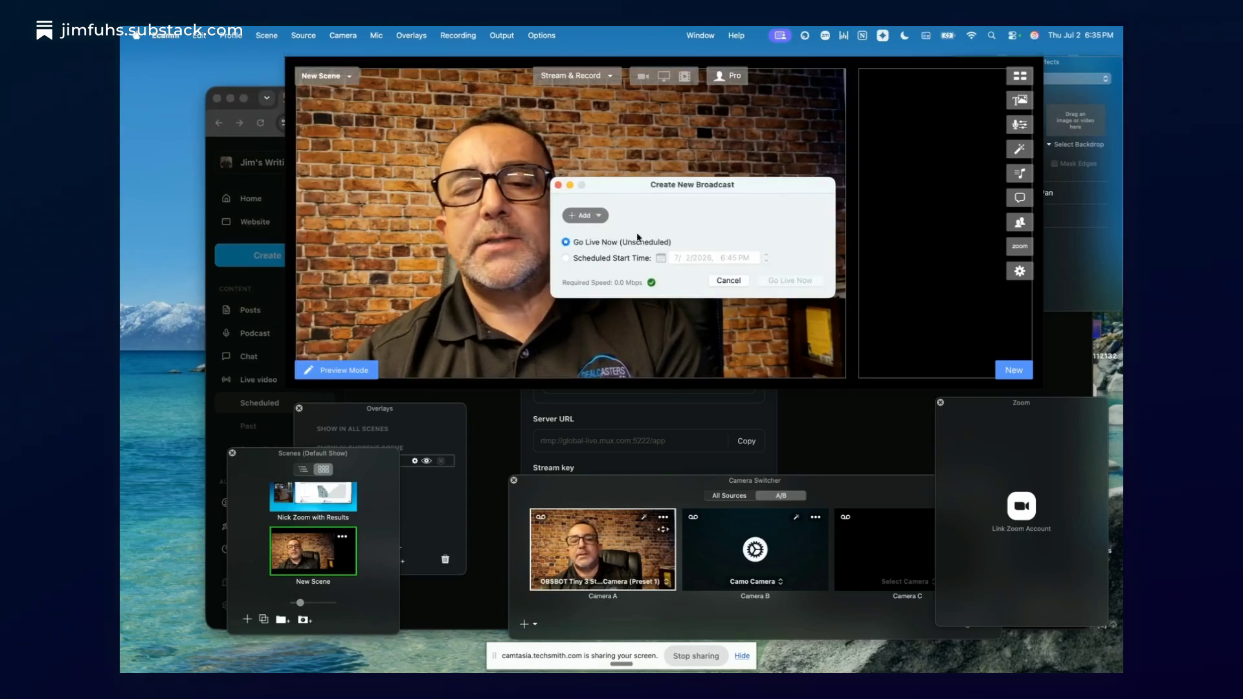
pyautogui.click(585, 215)
pyautogui.moveTo(586, 219)
pyautogui.moveTo(744, 260)
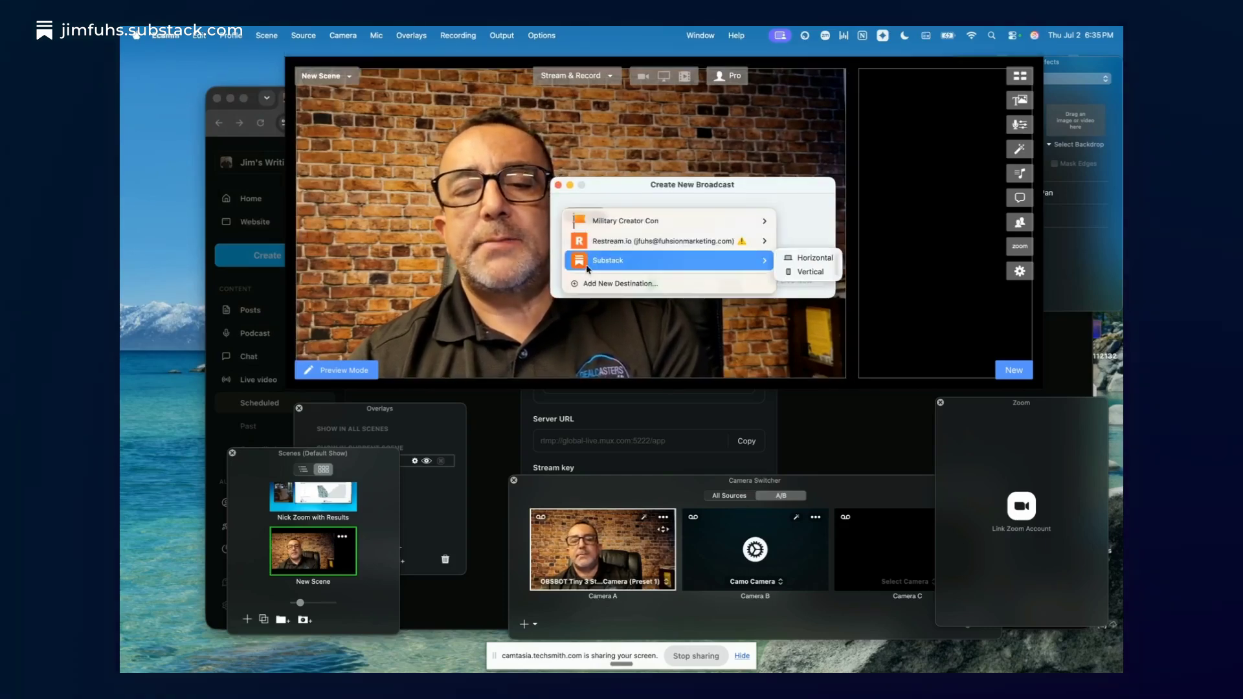
pyautogui.click(671, 265)
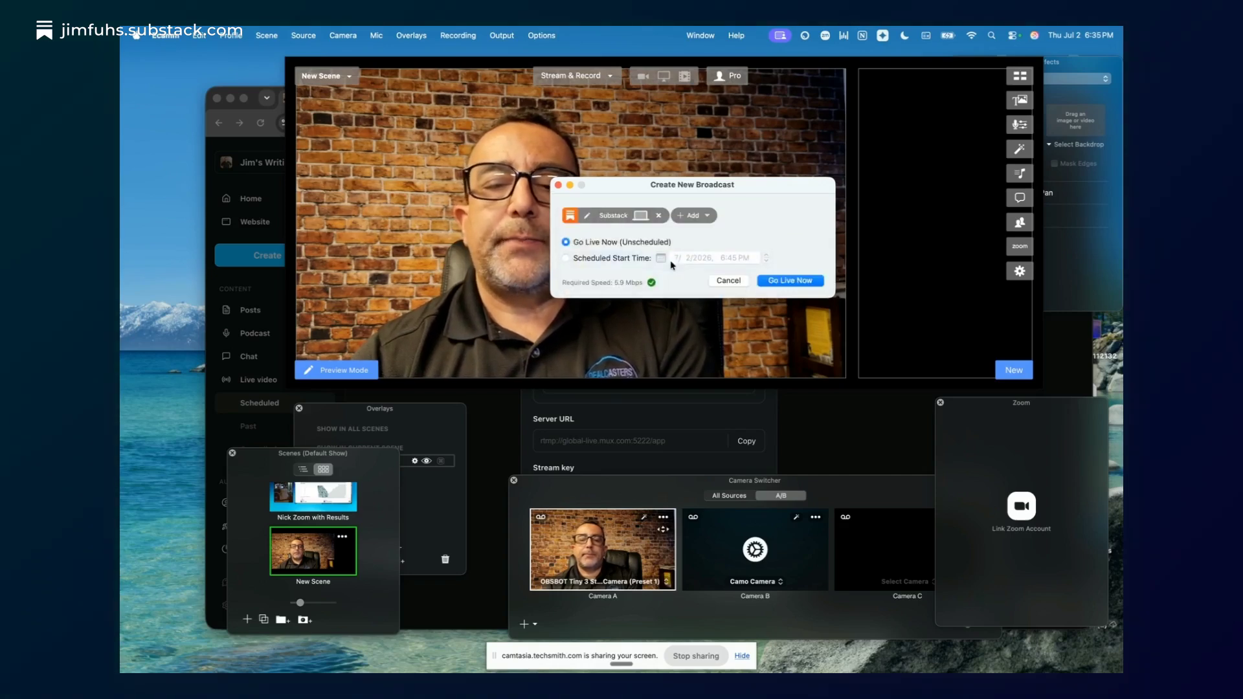